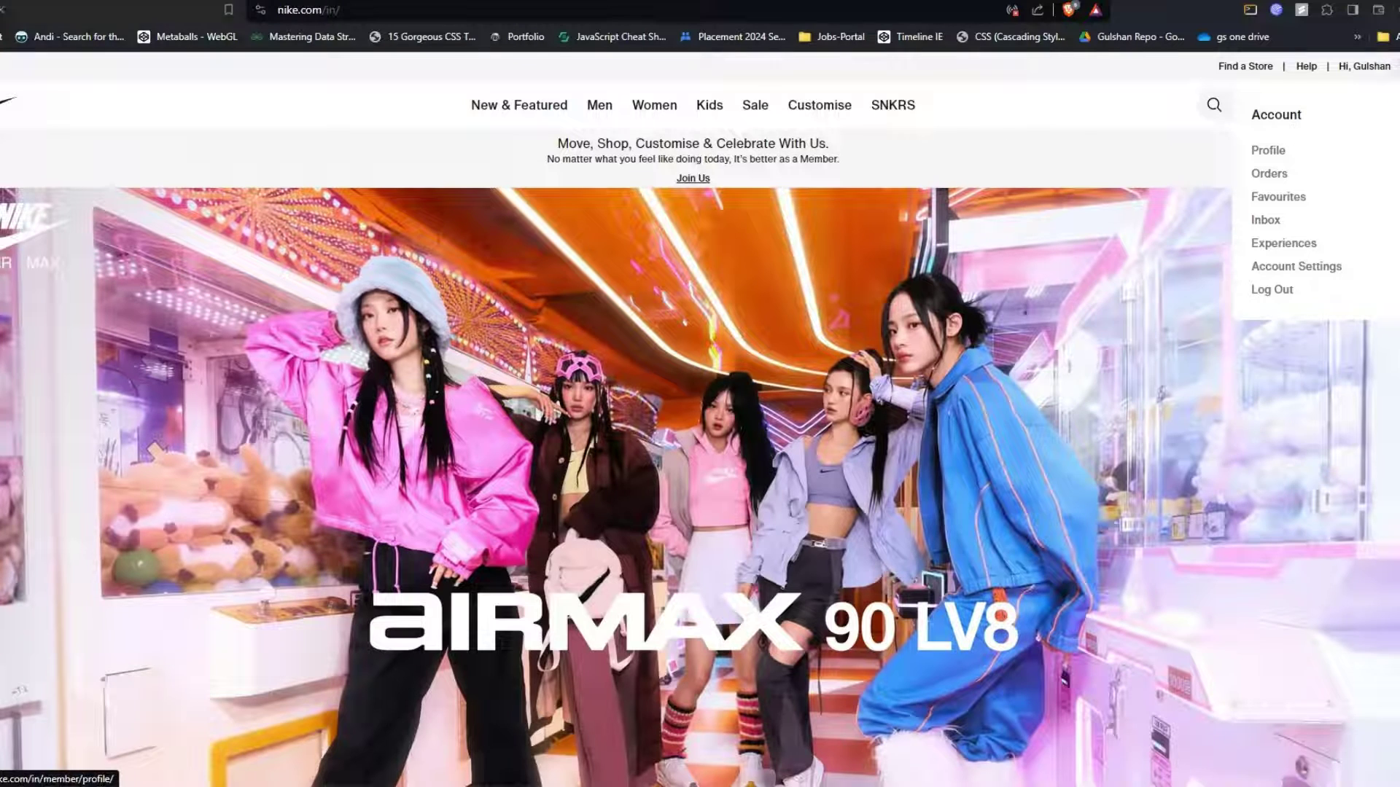
- Visit the Nike profile page, then the cart and checkout with two pairs of shoes
left_click(1267, 150)
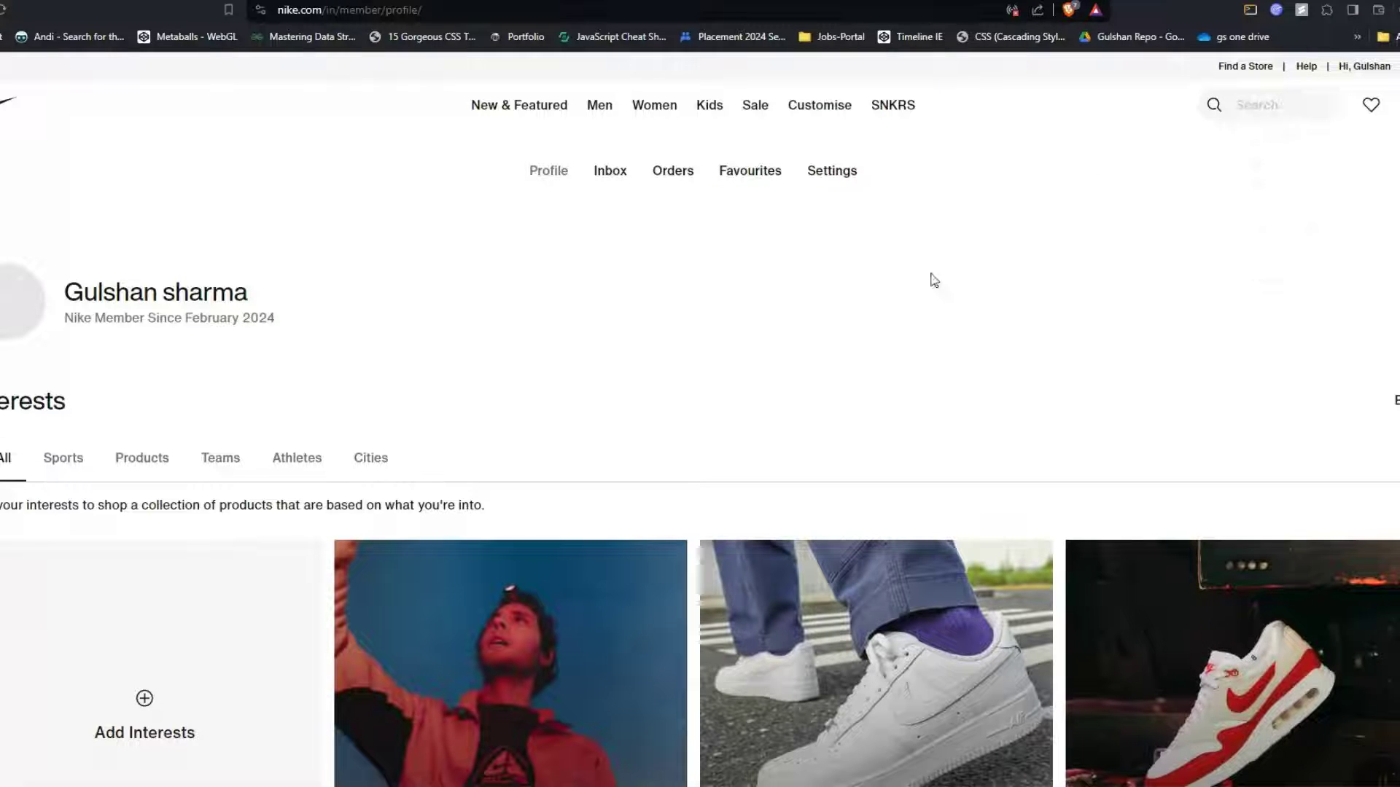
left_click(1396, 105)
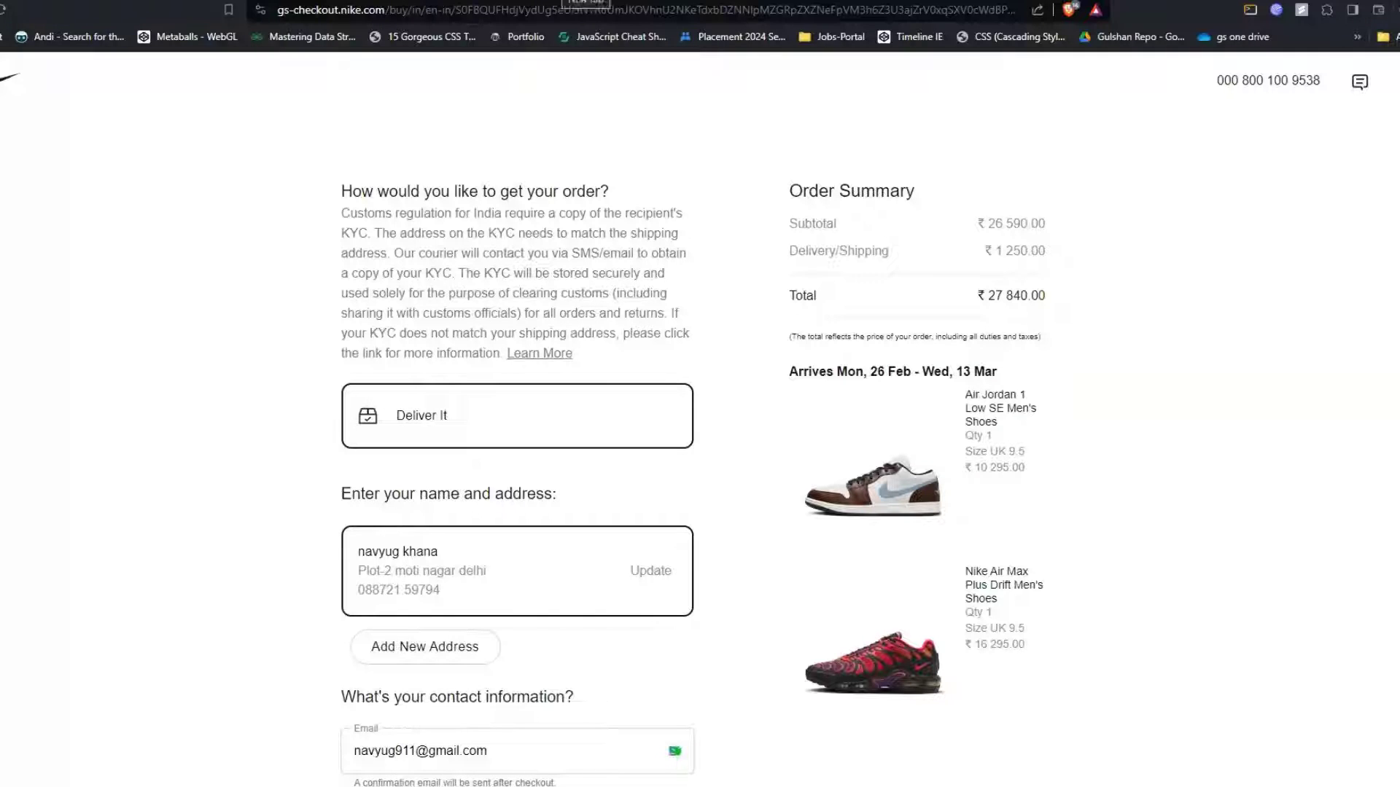
- Open a new blank browser tab with the address bar ready for a search
key("ctrl+t")
left_click(605, 9)
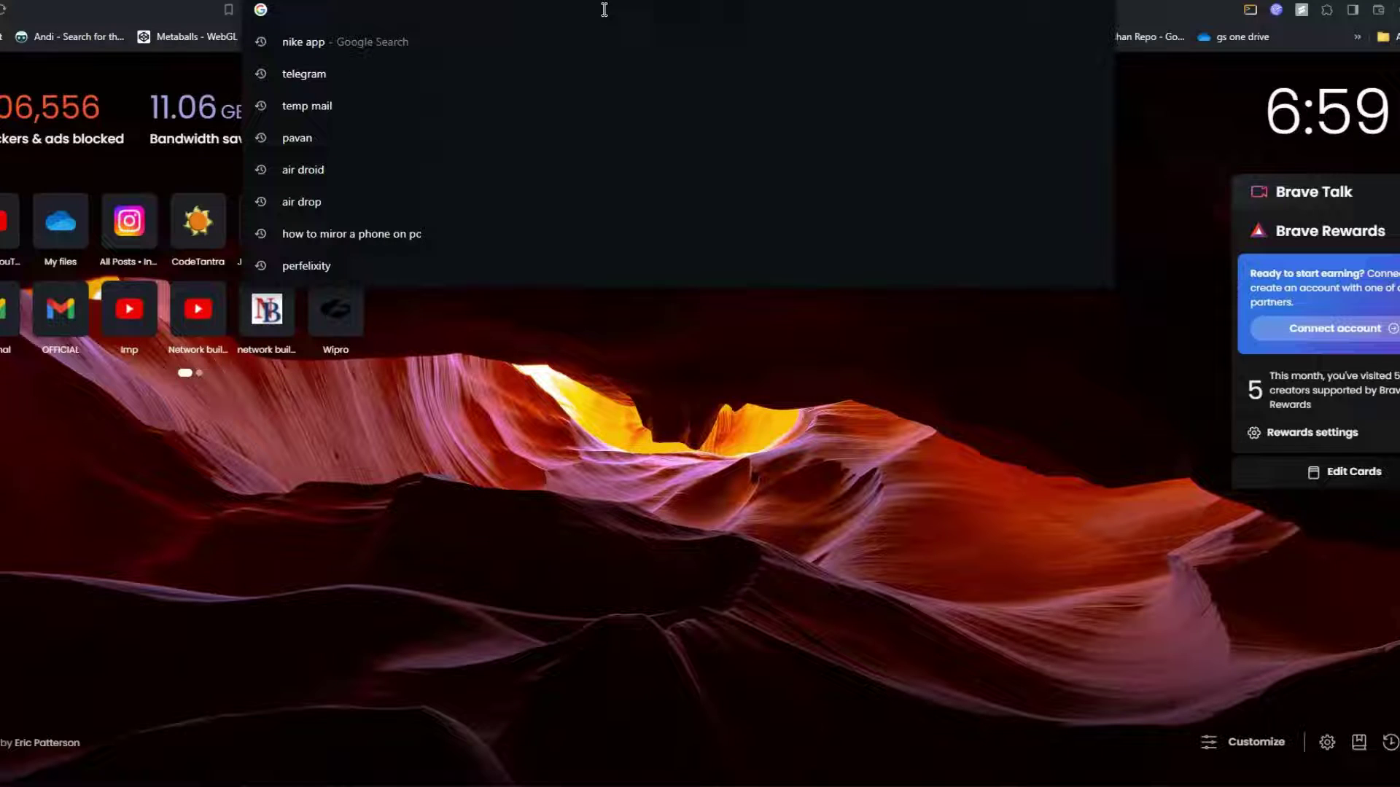
type("SPE")
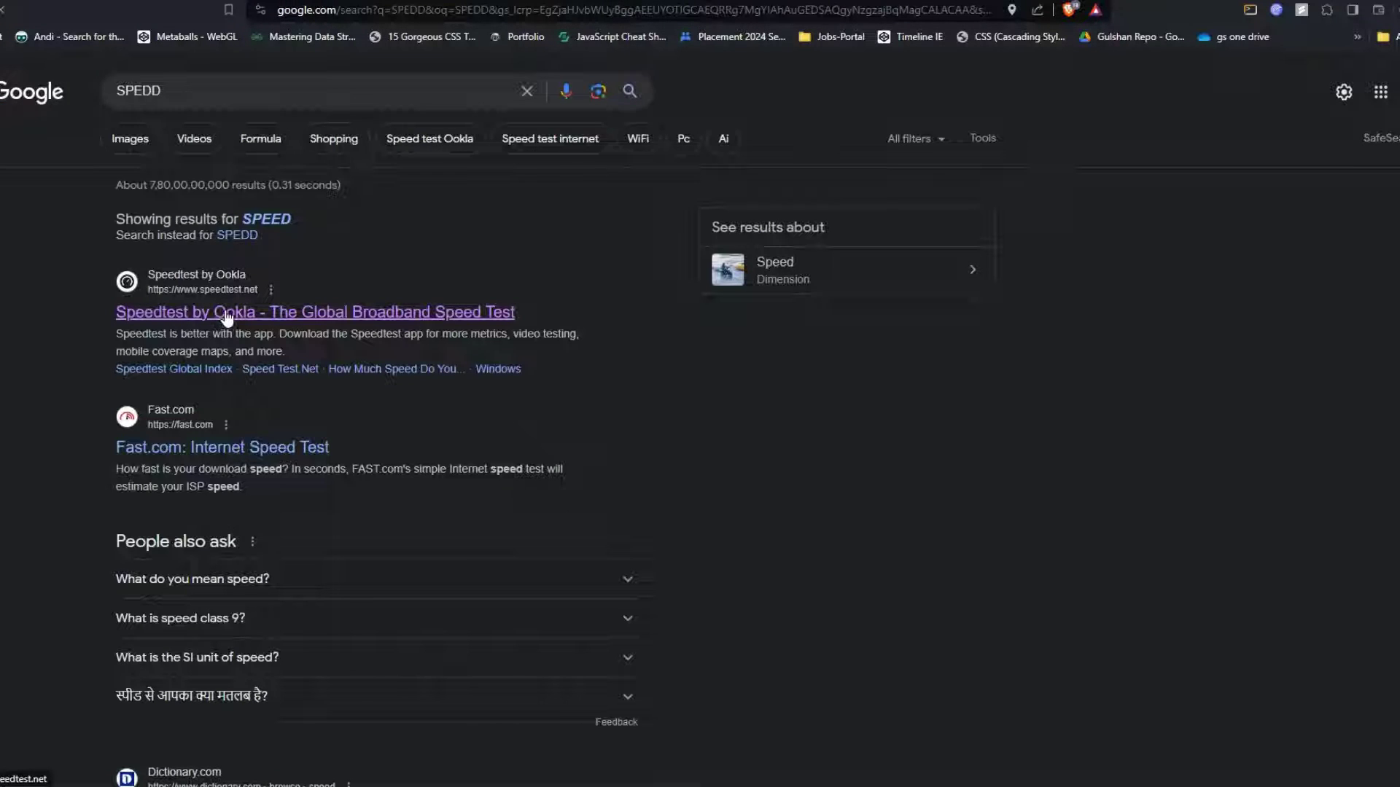
- Run a Speedtest by Ookla test (about 50 Mbps, 2 ms ping), then open Quick Settings
left_click(227, 318)
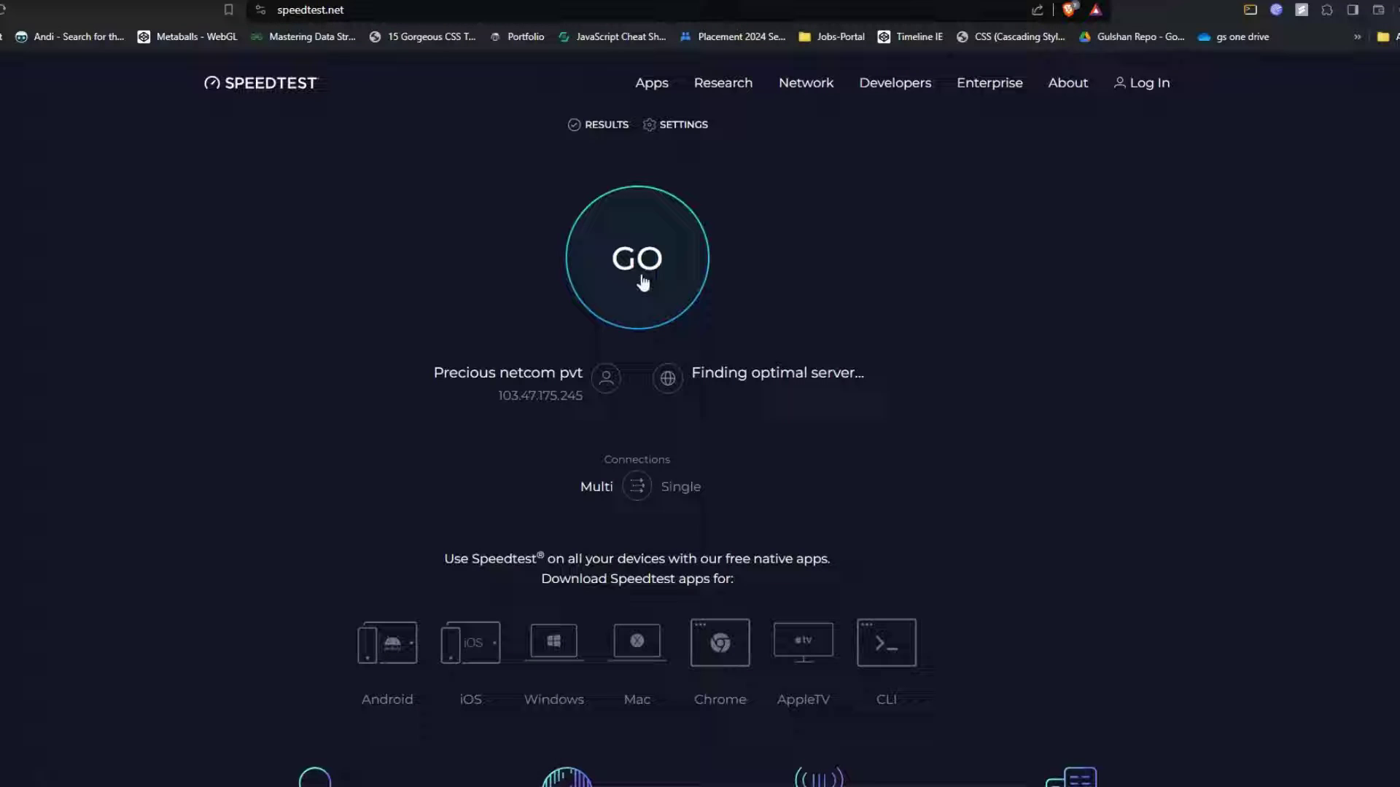
left_click(643, 283)
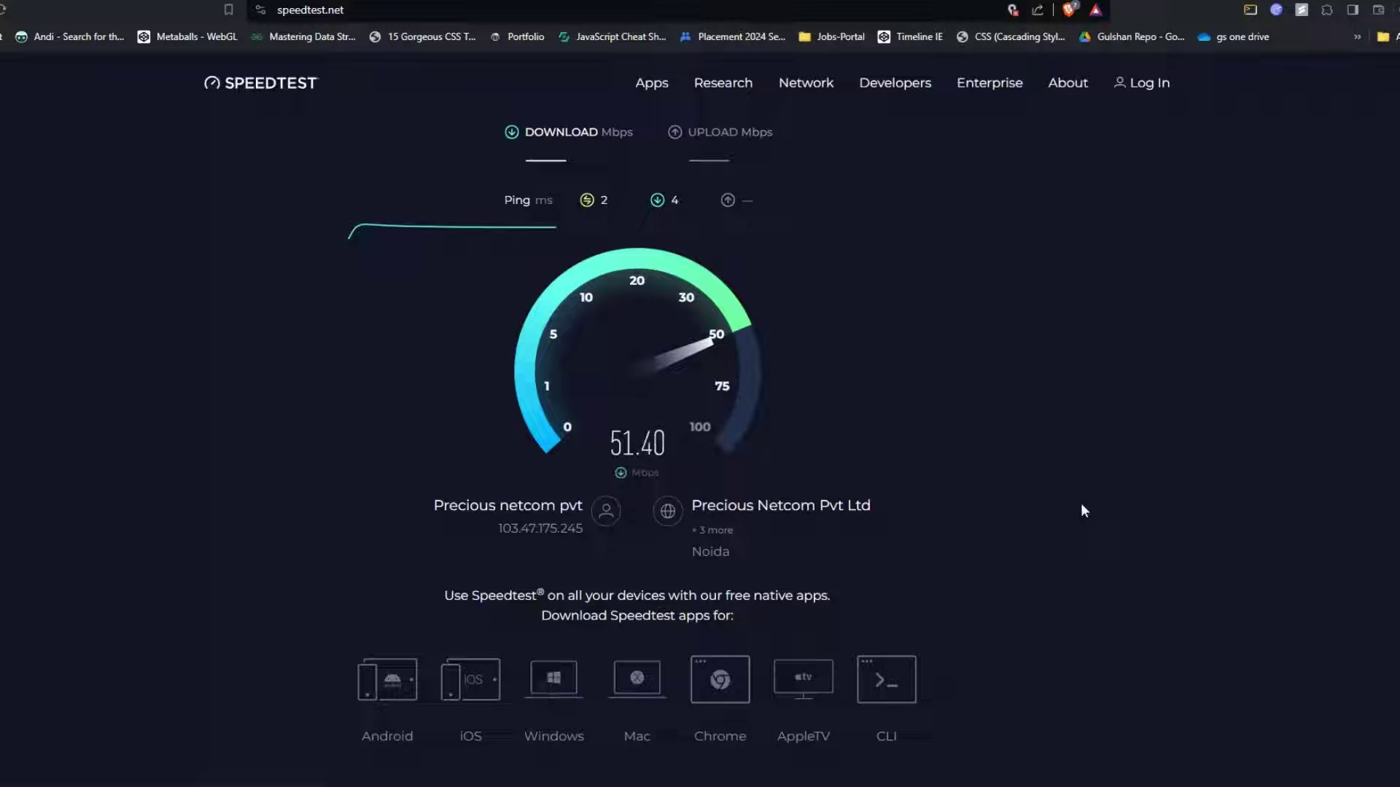
key("super+a")
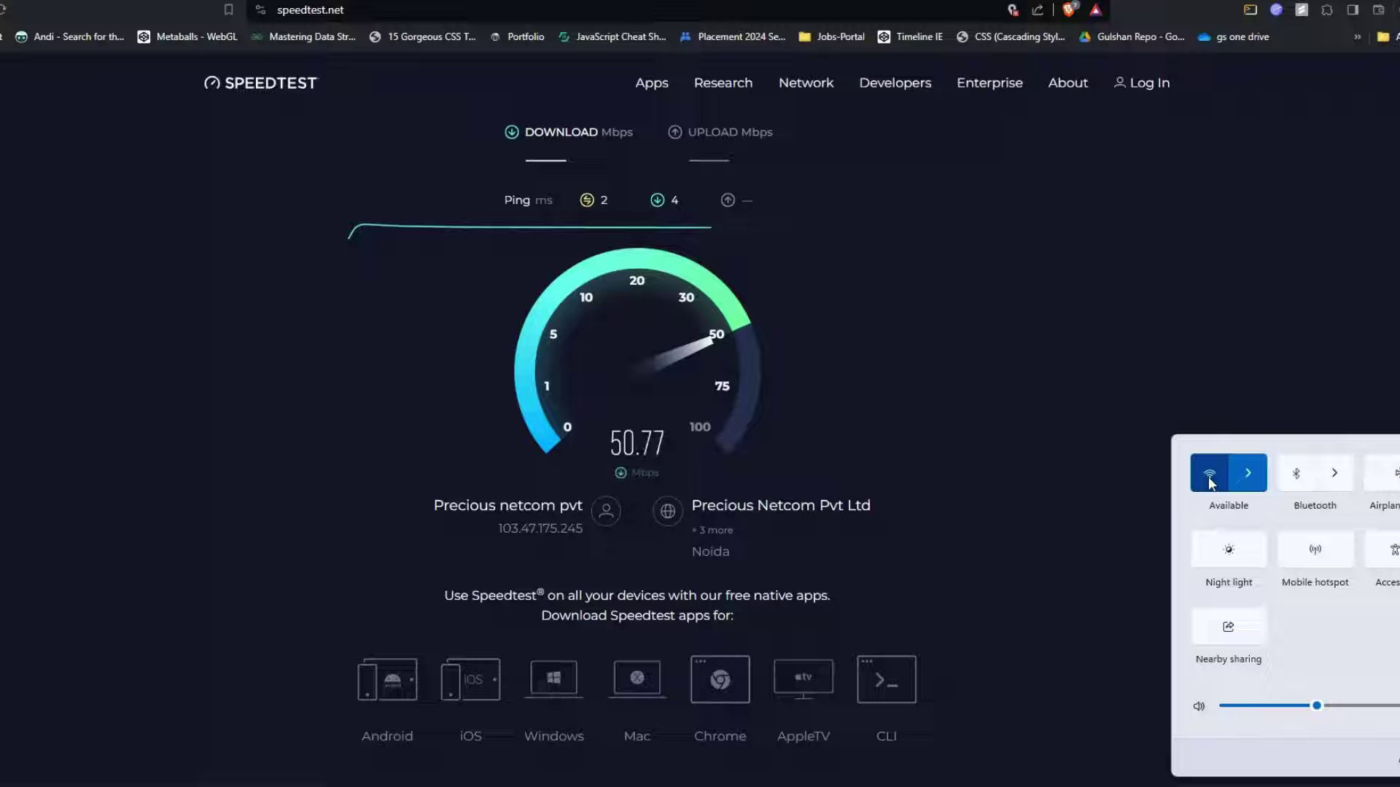
- Turn Wi-Fi off from the Quick Settings Wi-Fi tile
left_click(1209, 477)
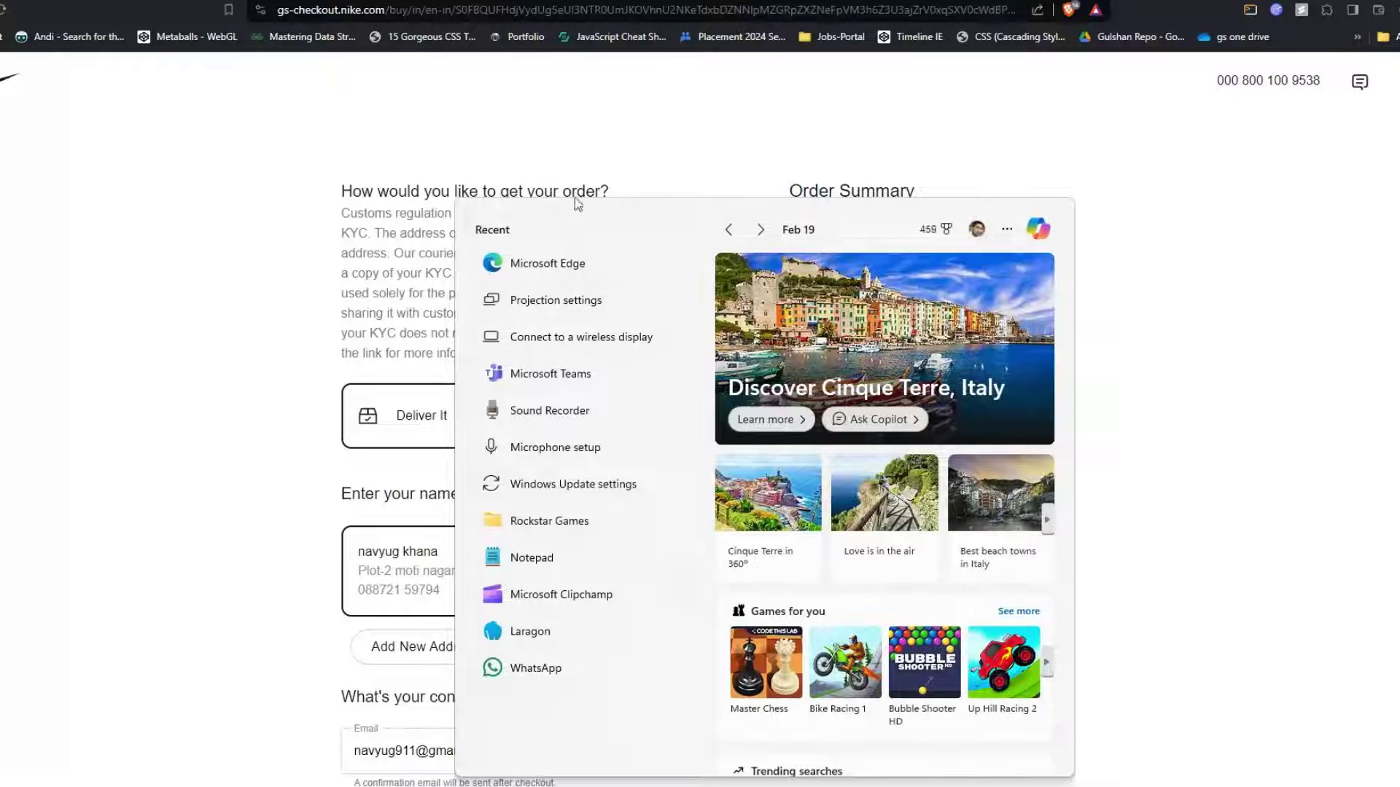
- Search NIKE in Microsoft Edge and open WealthQuint's fix article for error code A044dd39
left_click(557, 268)
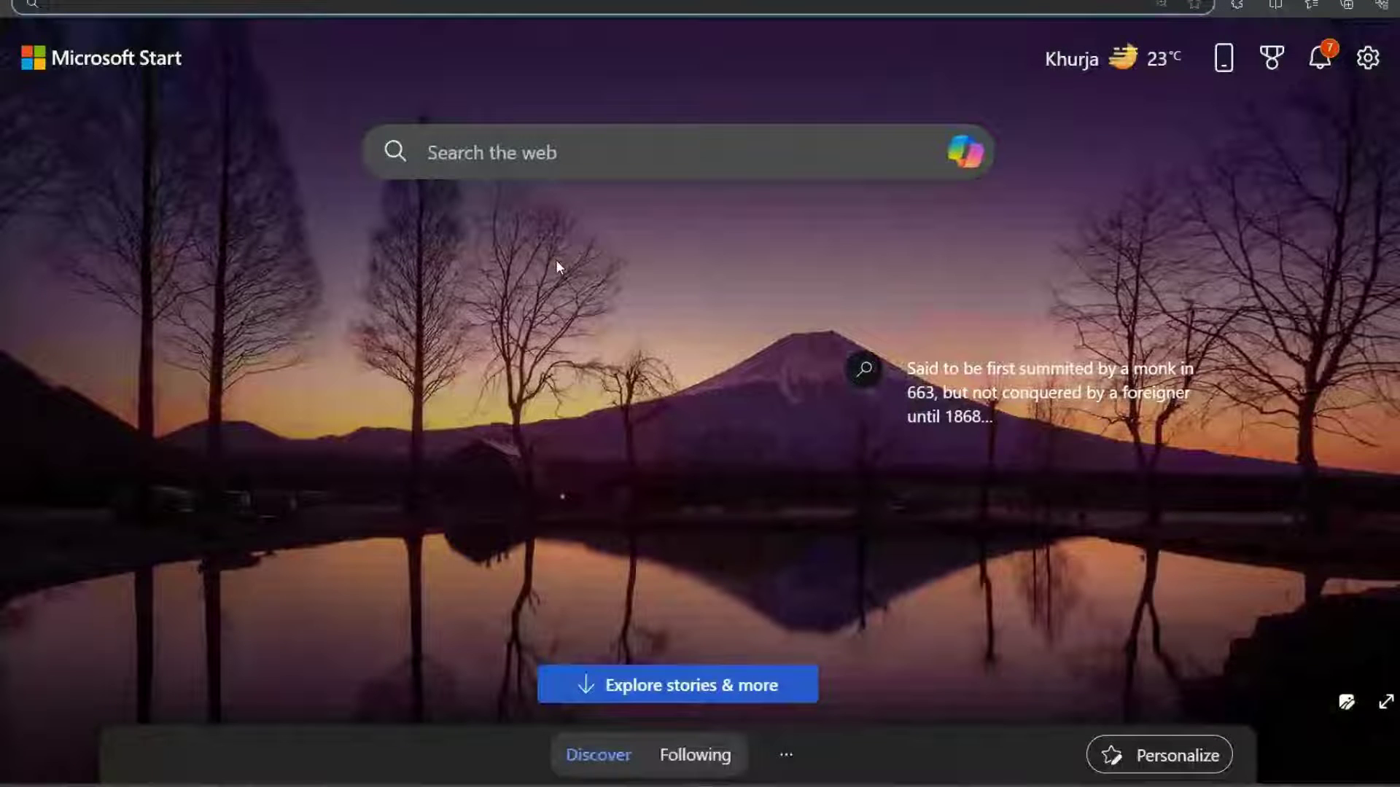
left_click(575, 165)
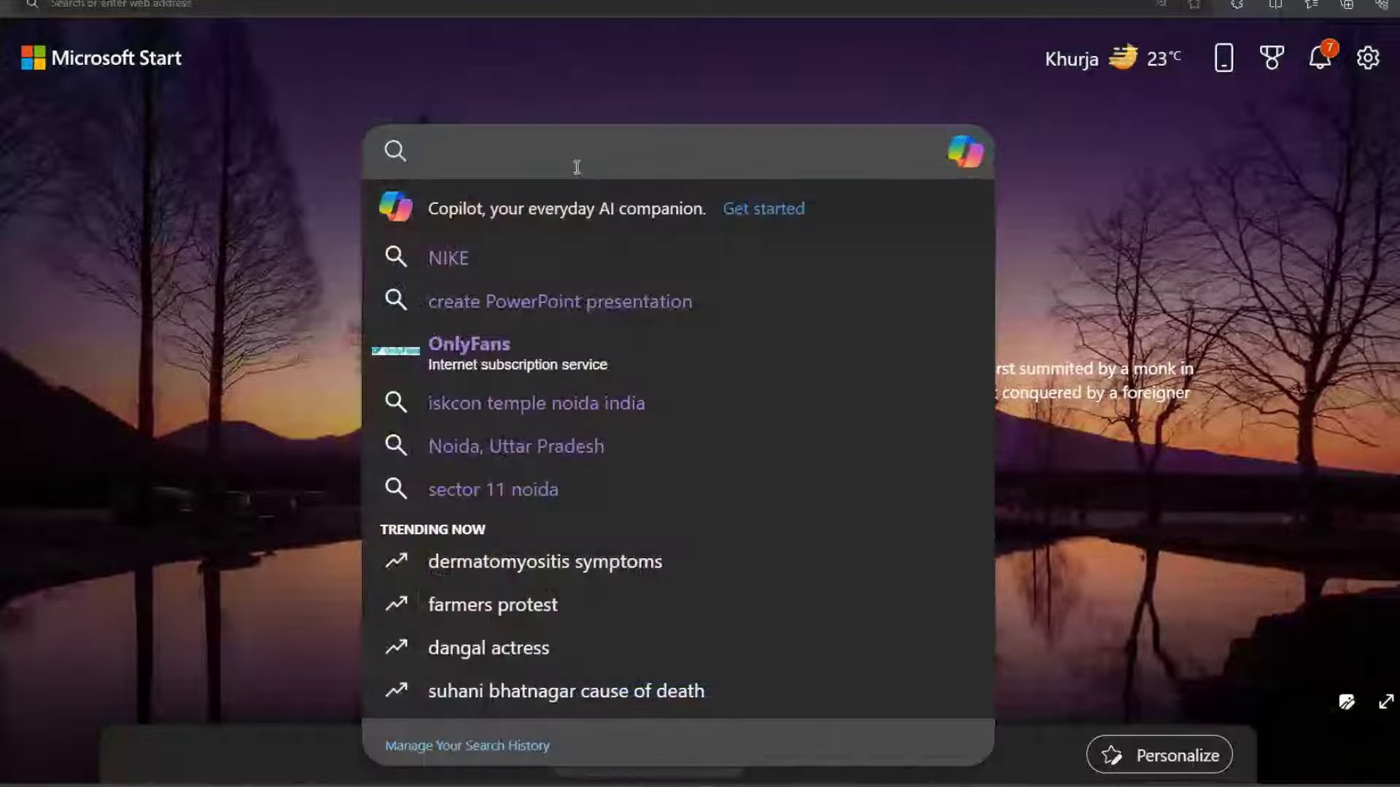
left_click(442, 265)
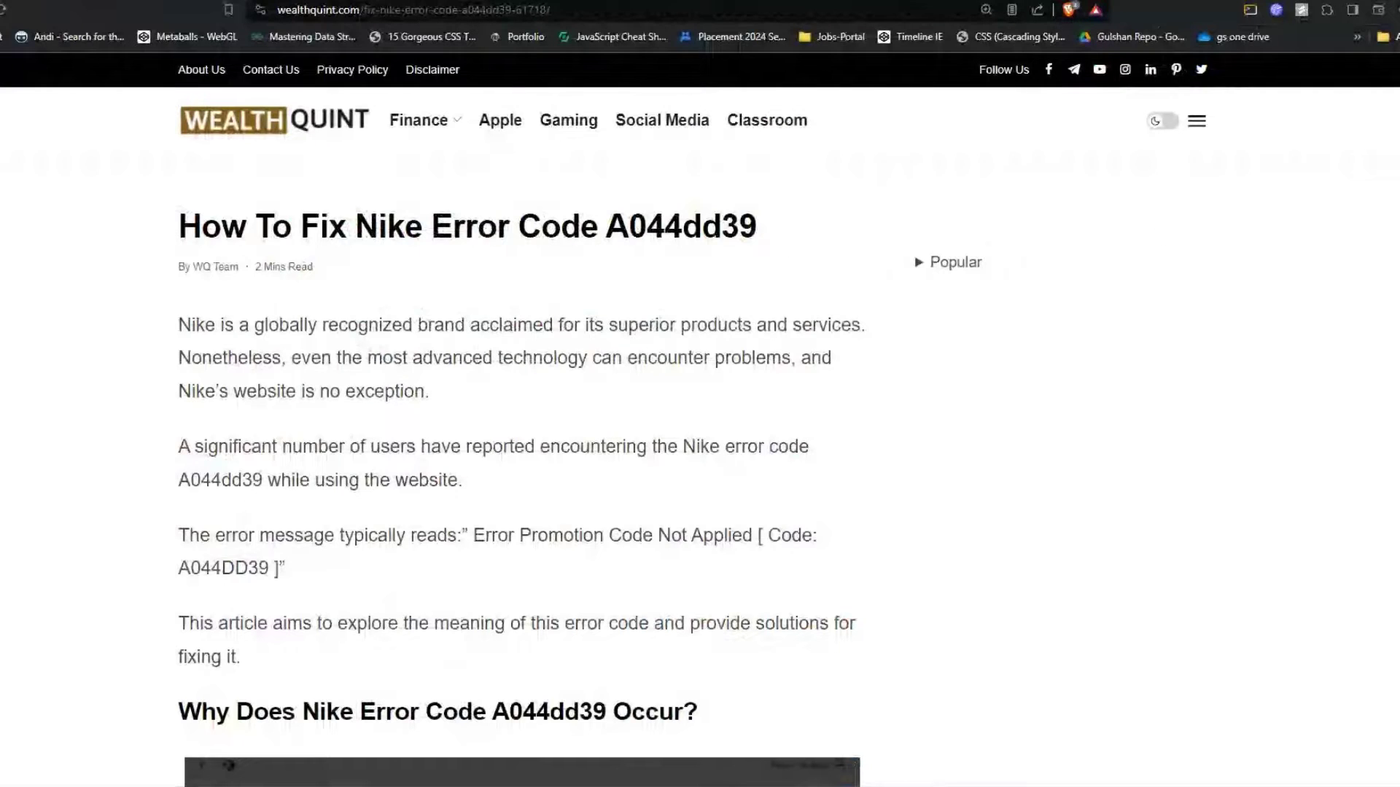
scroll(416, 531, "down", 15)
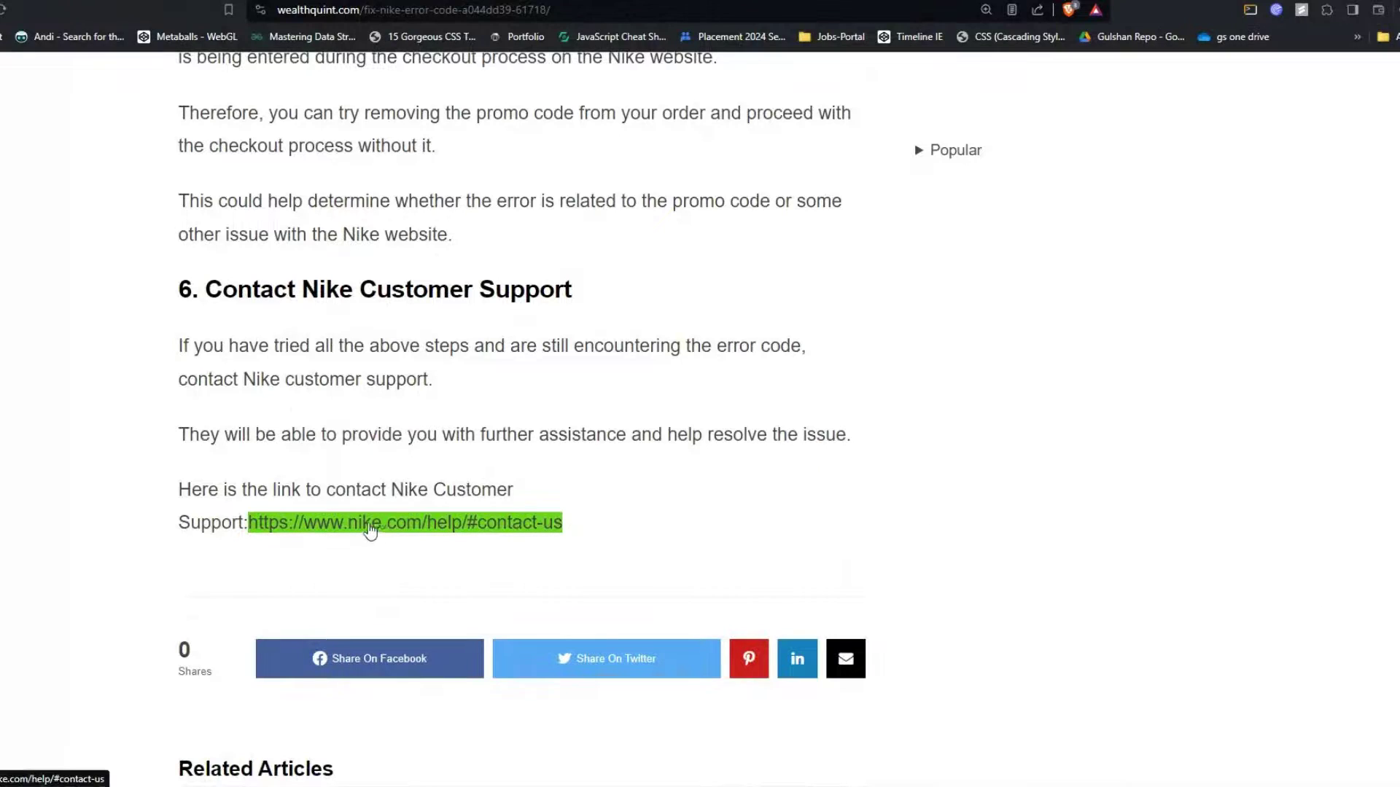
- Follow the nike.com/help/#contact-us link and set the site location to India
left_click(416, 530)
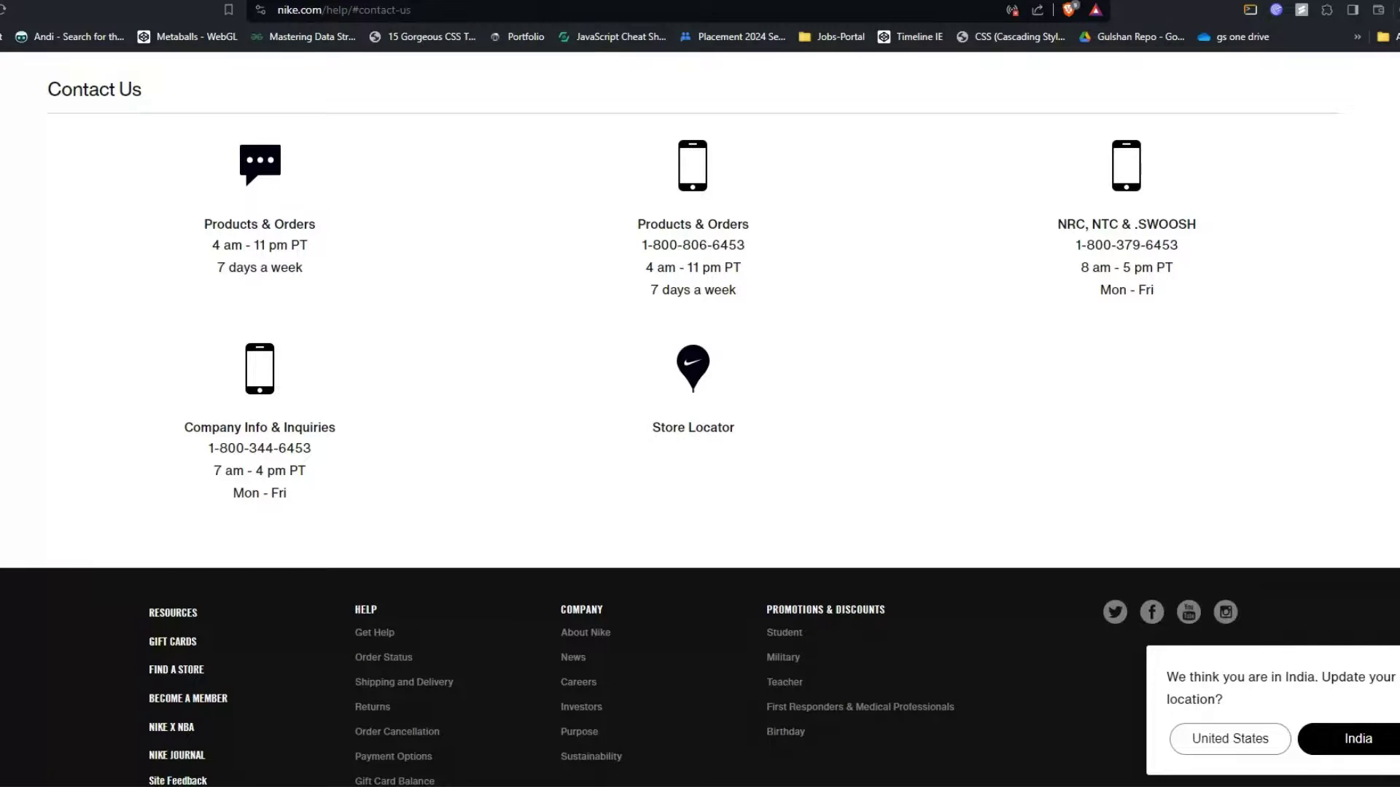
scroll(1397, 421, "up", 1)
scroll(1397, 421, "up", 3)
scroll(1397, 422, "up", 2)
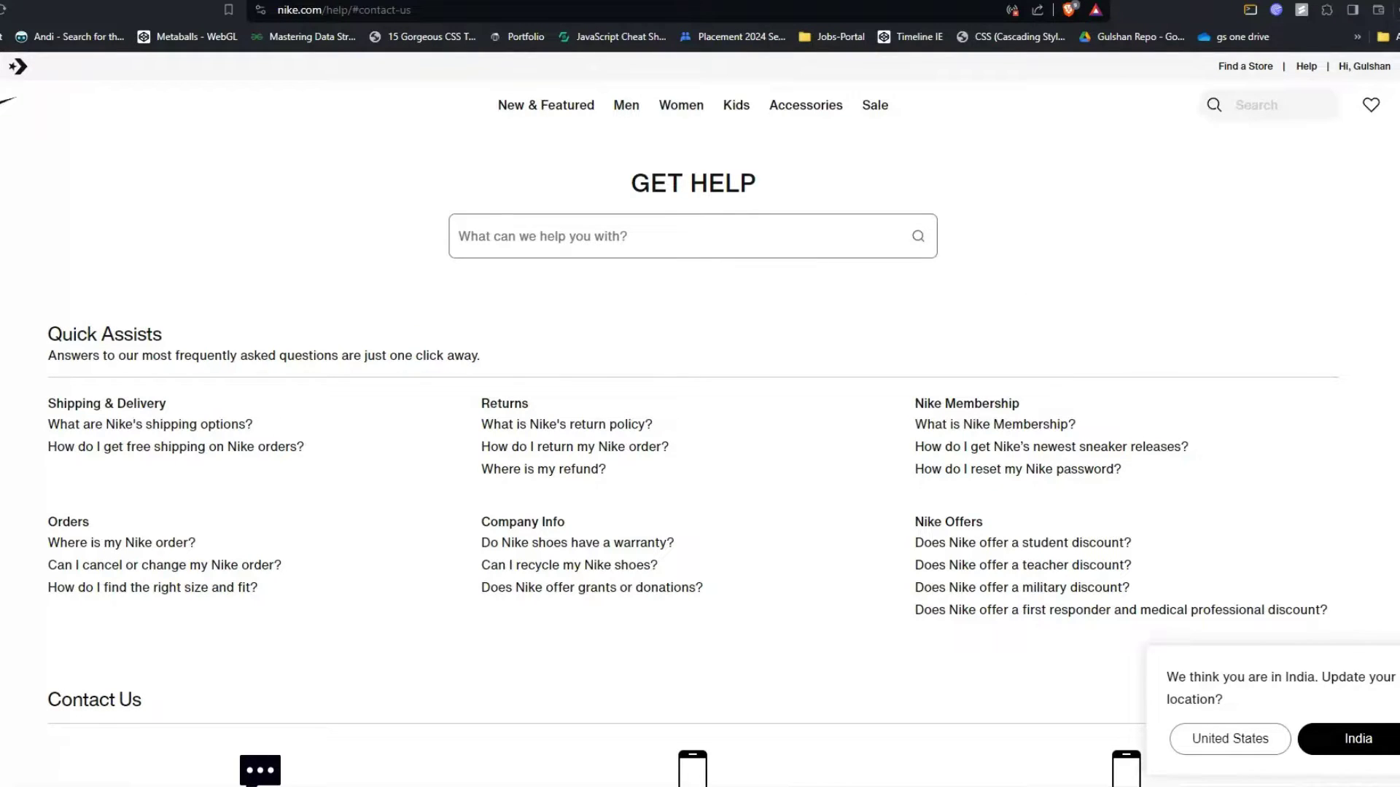
left_click(1376, 741)
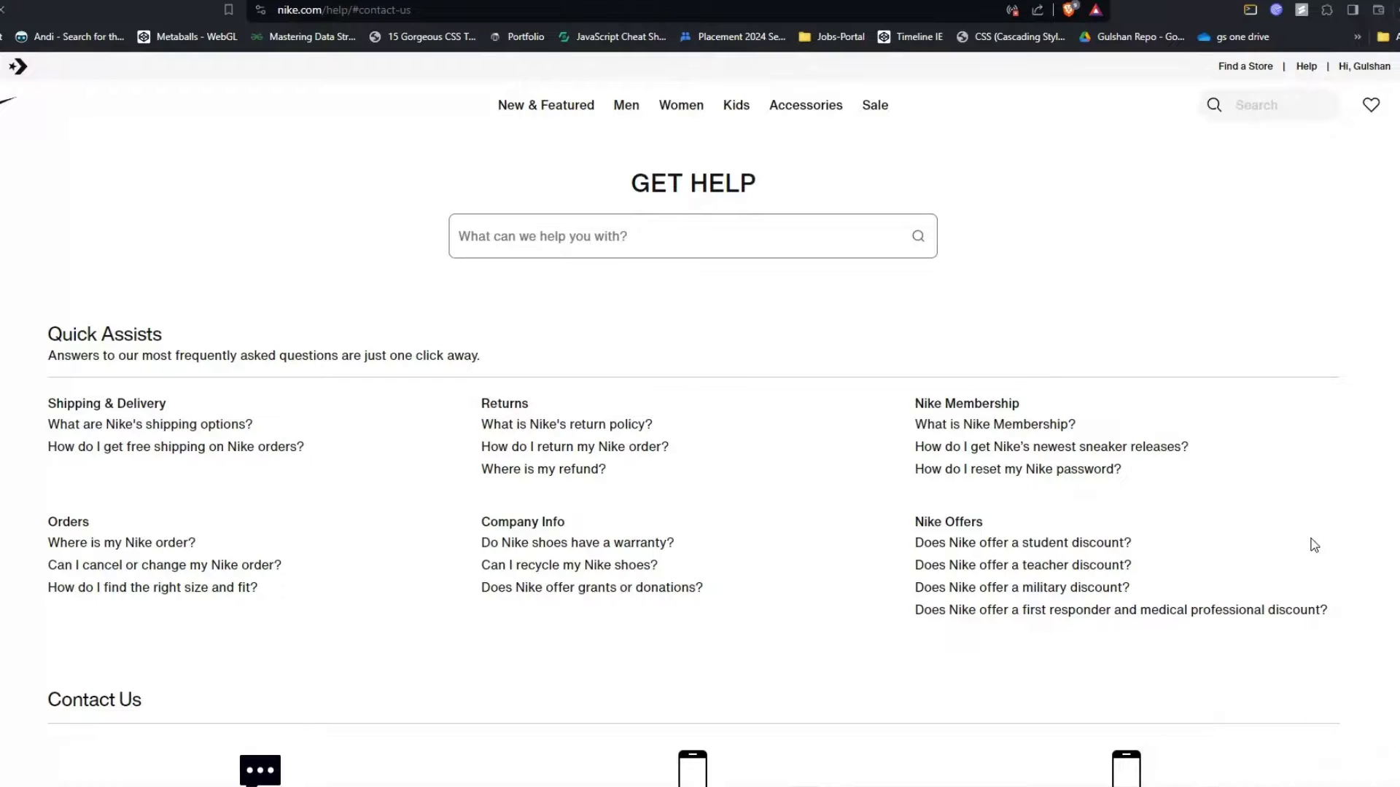